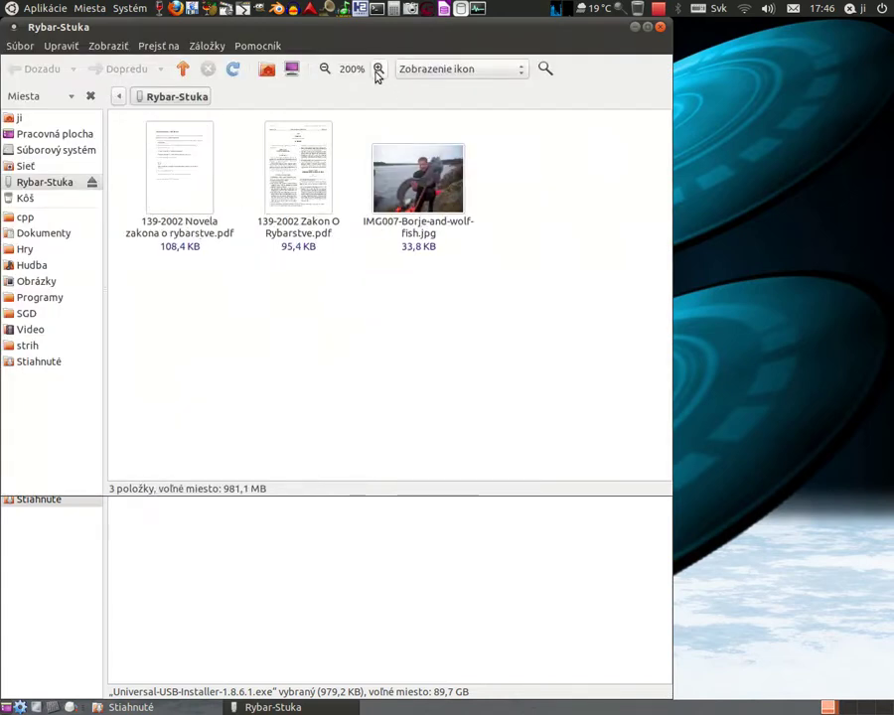
Step: Look over the files on the Rybar-Stuka USB stick at different icon sizes and close its window
click(377, 70)
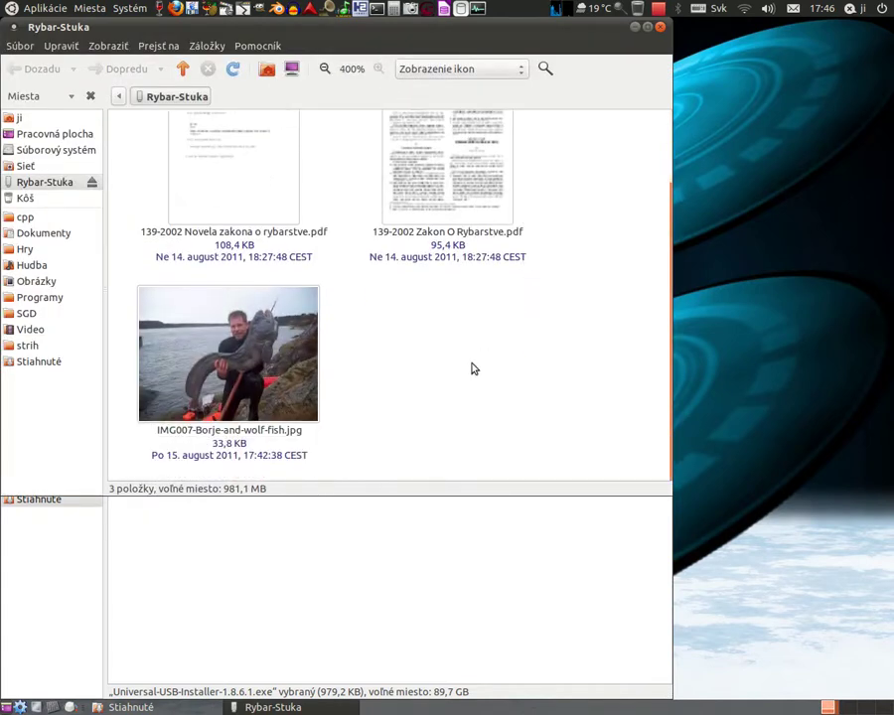
click(326, 69)
click(325, 70)
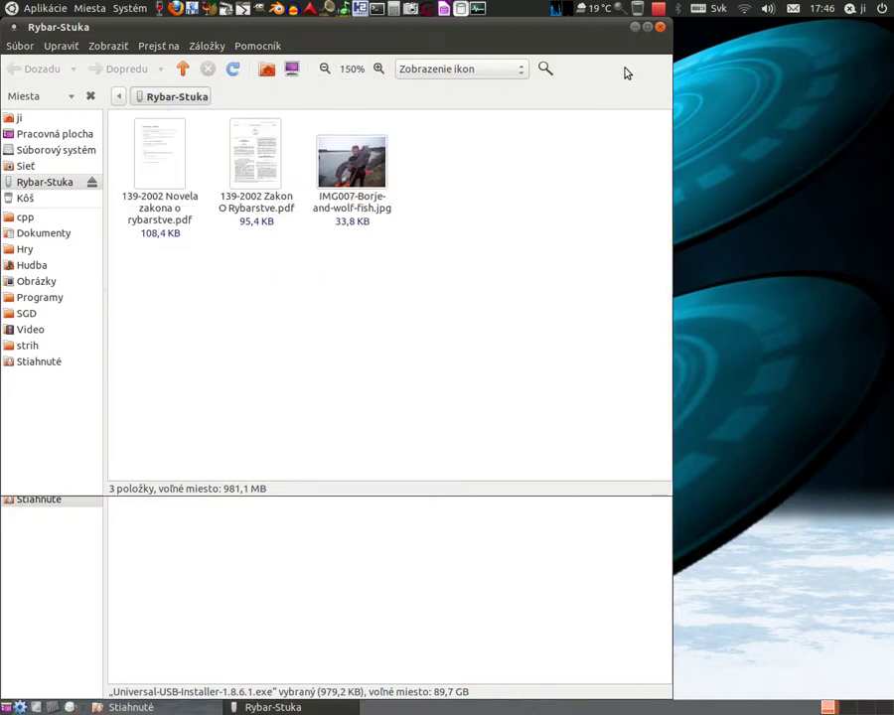
click(659, 27)
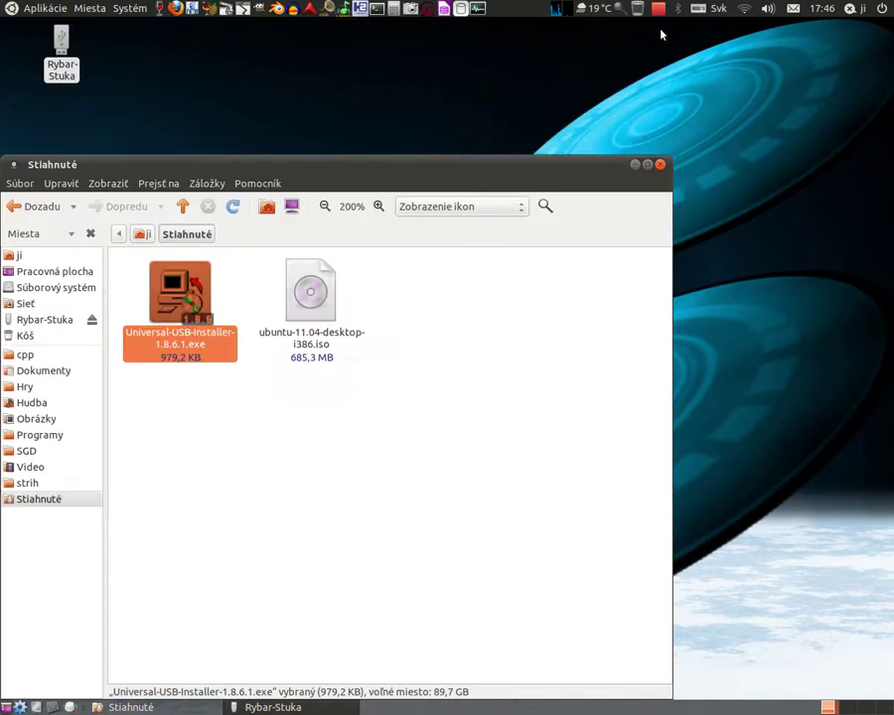
Step: Check the free space in the properties of the Rybar-Stuka USB stick, and close the properties
right_click(66, 66)
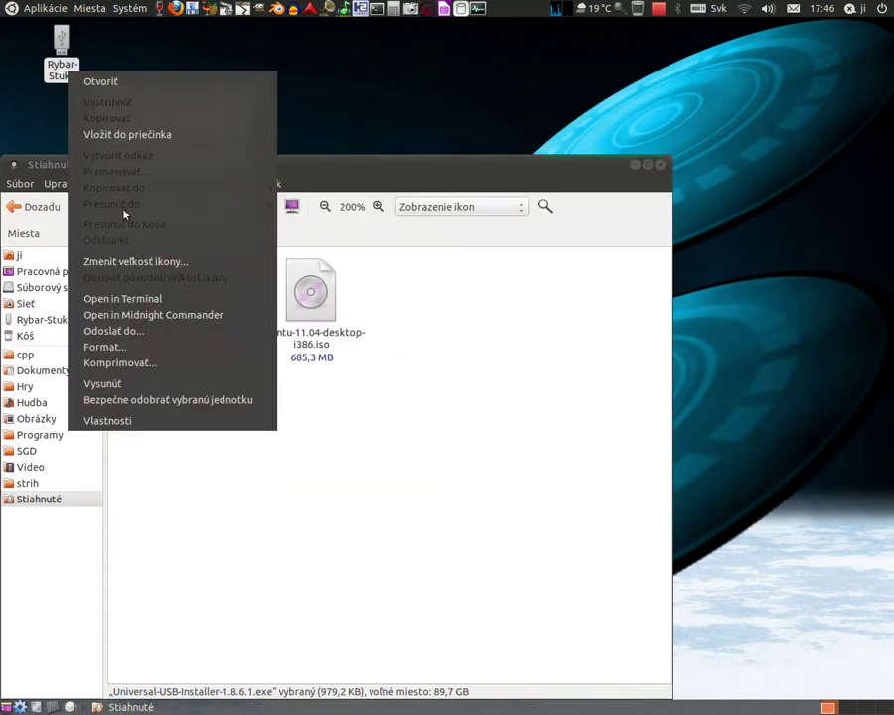
click(125, 420)
drag(437, 166, 413, 27)
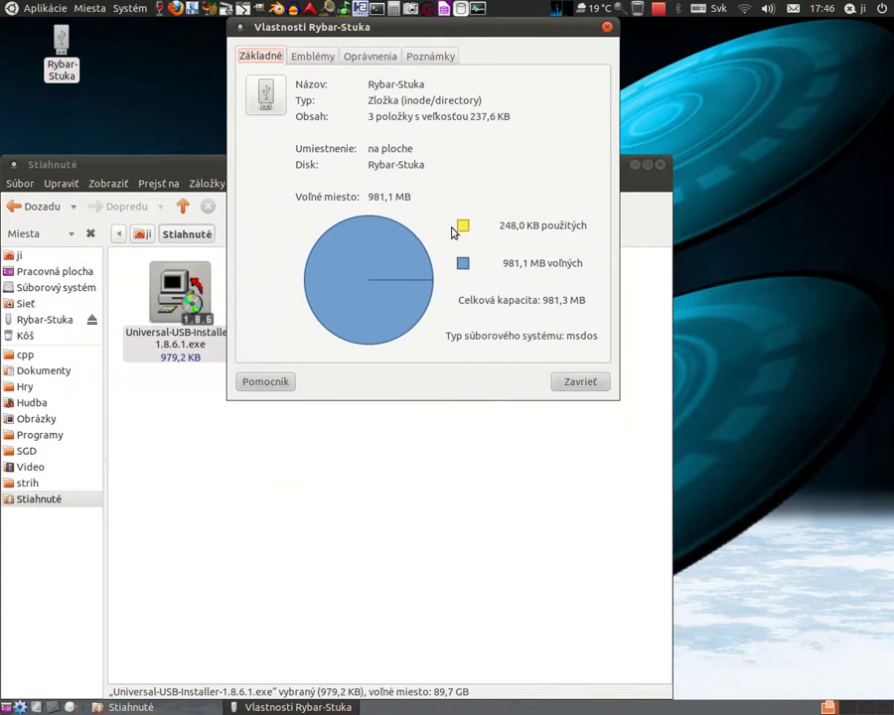
drag(419, 198, 364, 195)
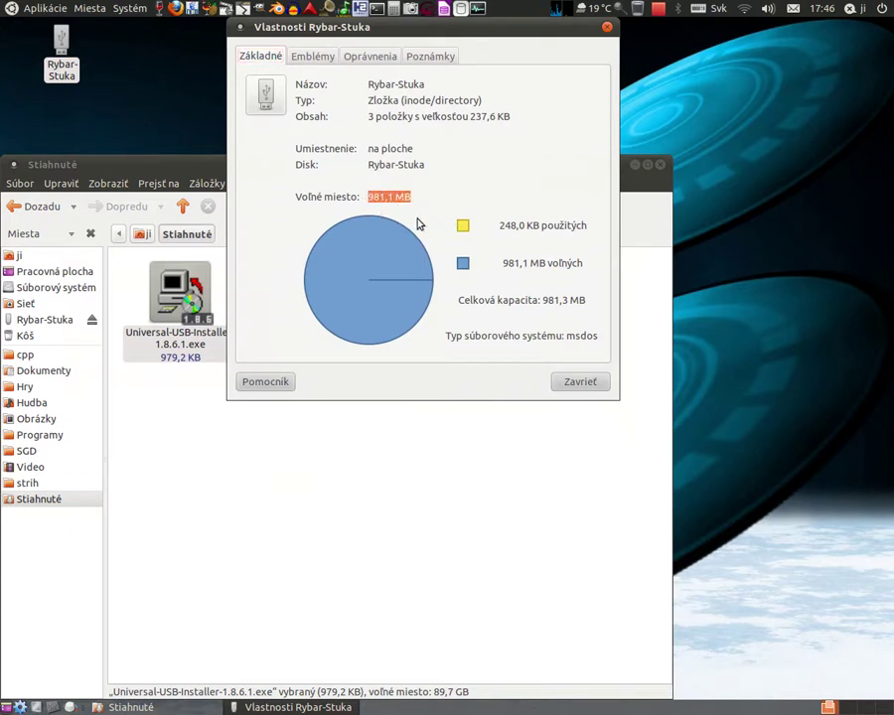
click(585, 387)
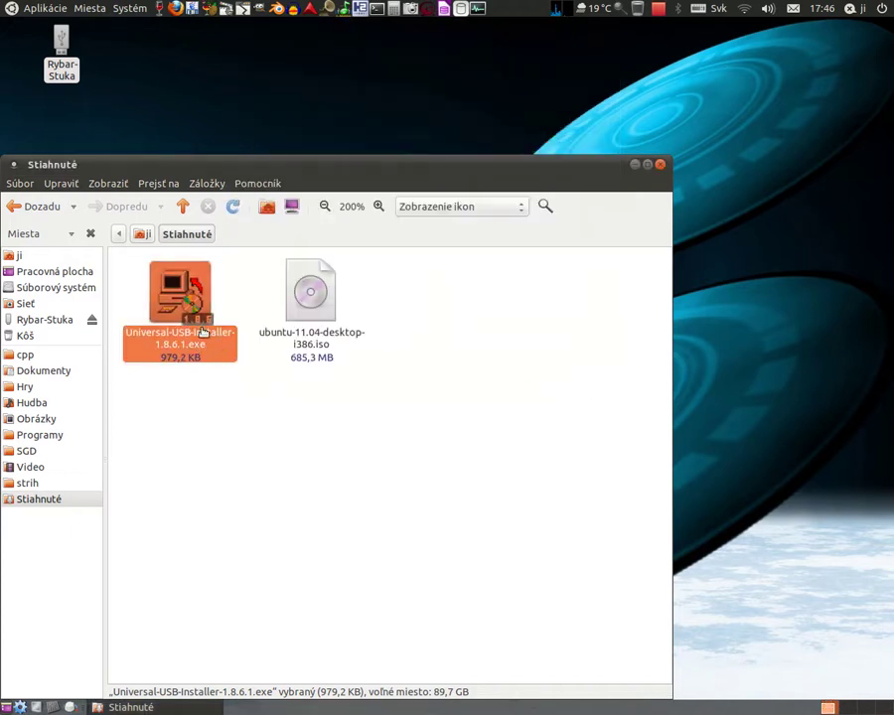
Step: Open the startup disk creator (Tvorca štartovacieho disku) and move its window clear of the folder contents
click(127, 12)
mouse_move(149, 48)
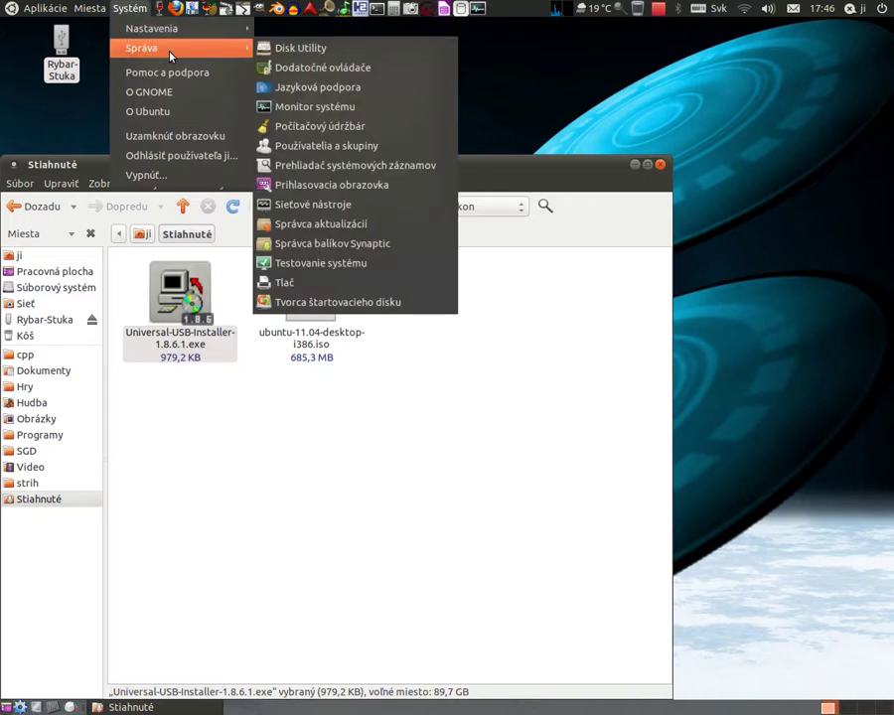
click(376, 303)
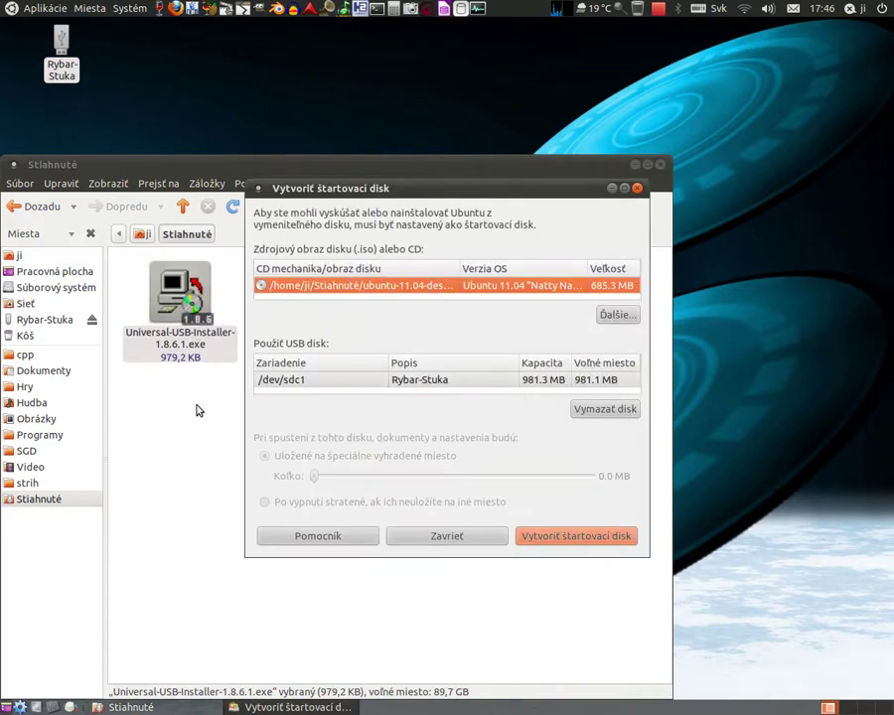
click(198, 407)
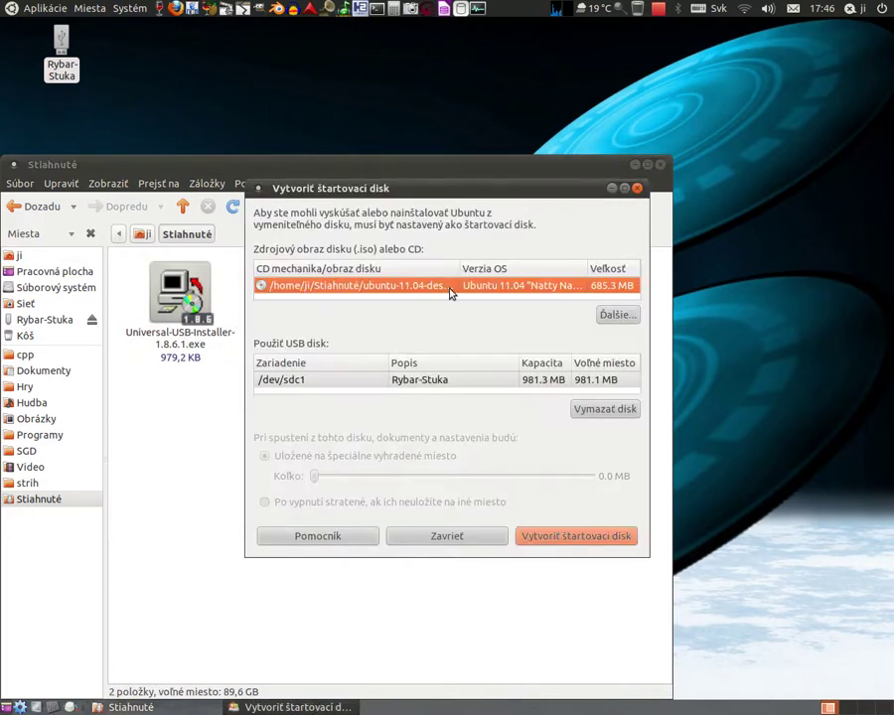
drag(465, 195, 442, 66)
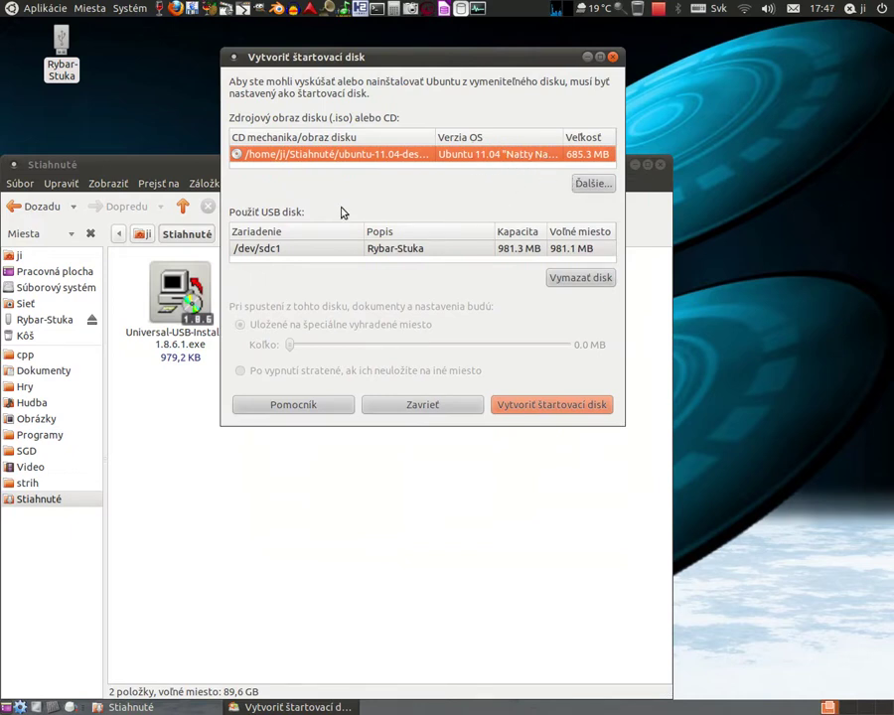
Step: Erase the whole Rybar-Stuka USB disk (/dev/sdc1) and authorise the formatting with the account password
click(572, 280)
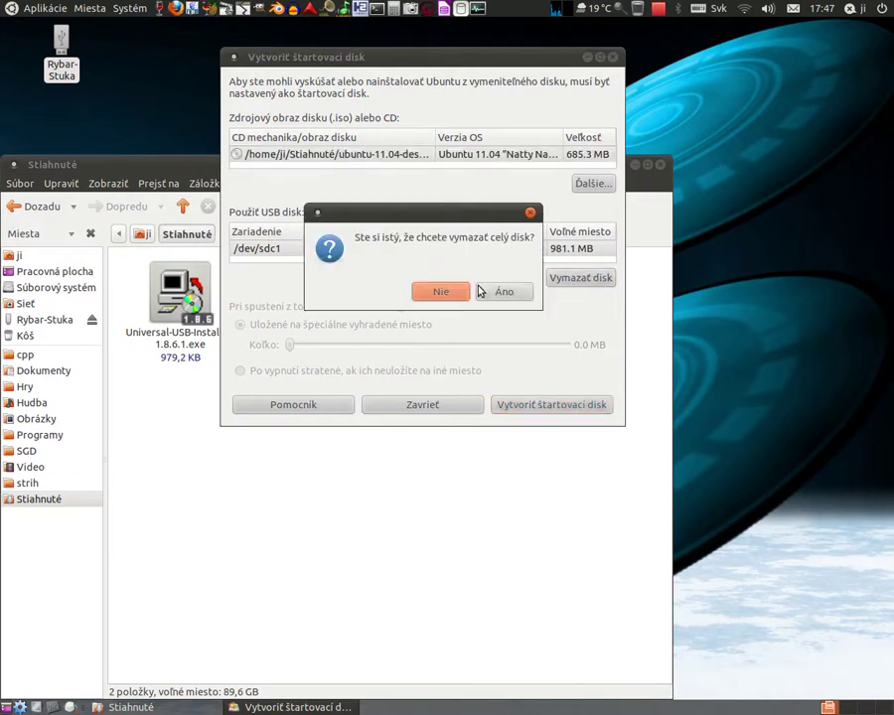
click(461, 295)
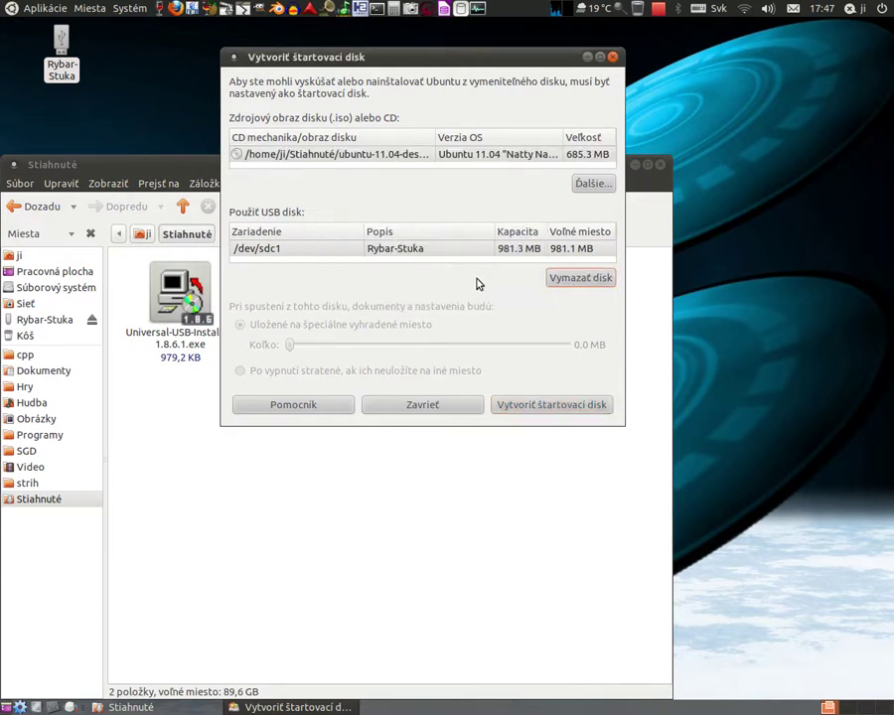
click(562, 284)
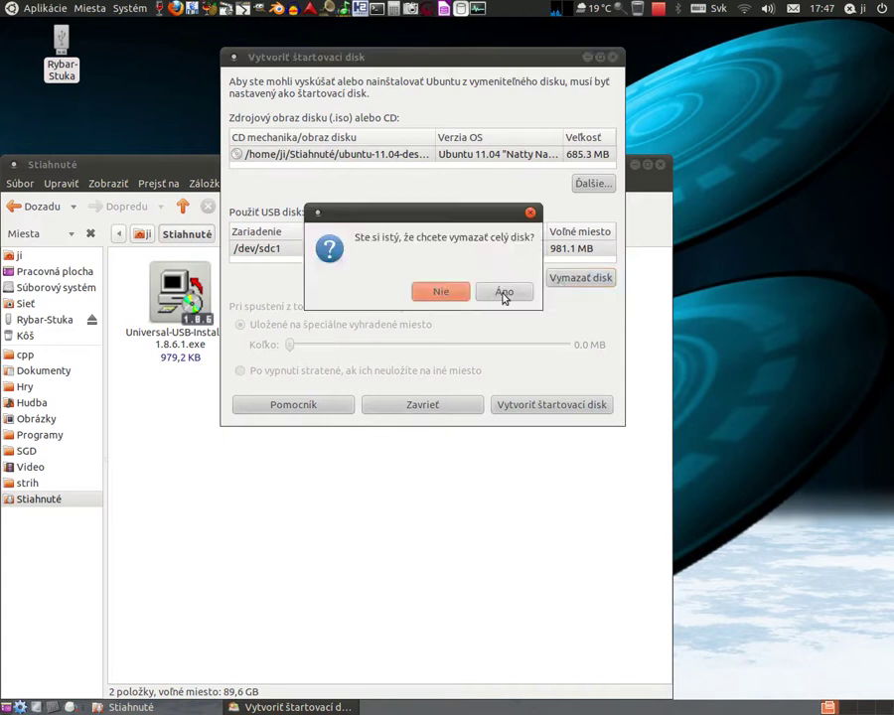
click(504, 294)
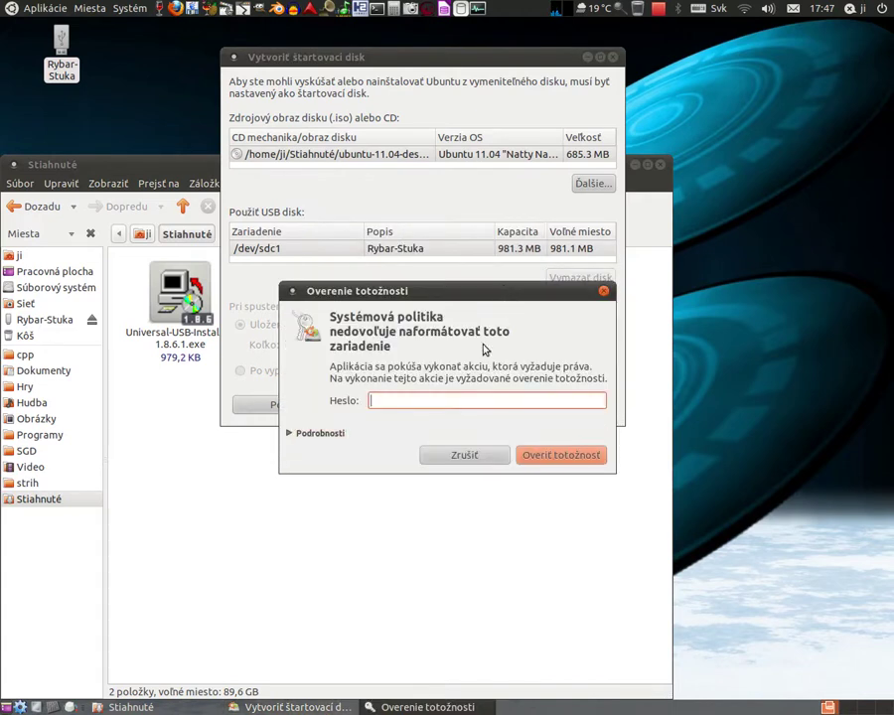
text(••••)
click(554, 457)
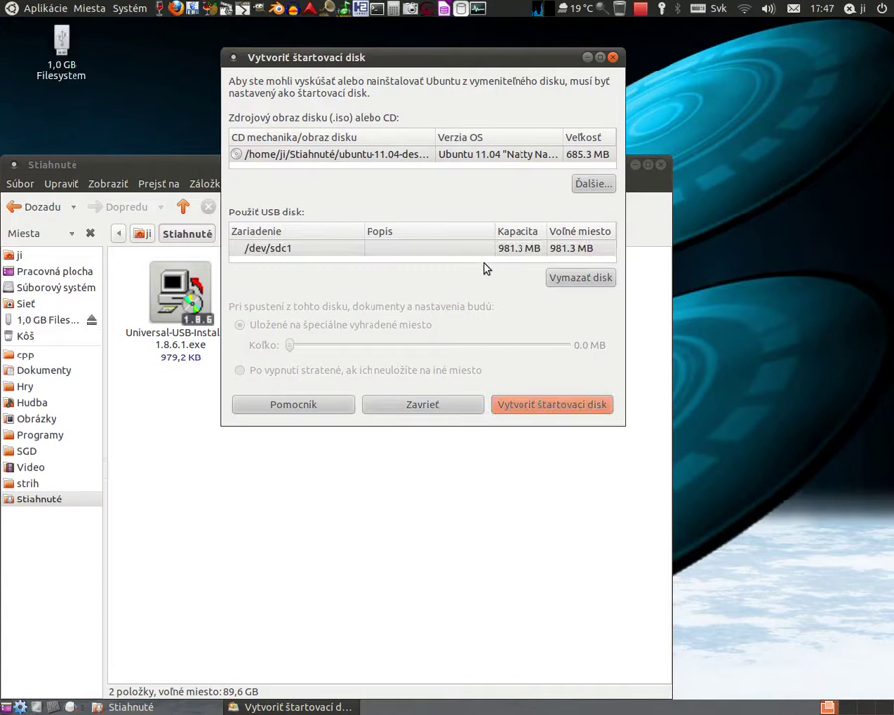
Step: Start creating the startup disk on /dev/sdc1 from the Ubuntu 11.04 image and authorise mounting the disk with the account password
click(126, 100)
click(61, 45)
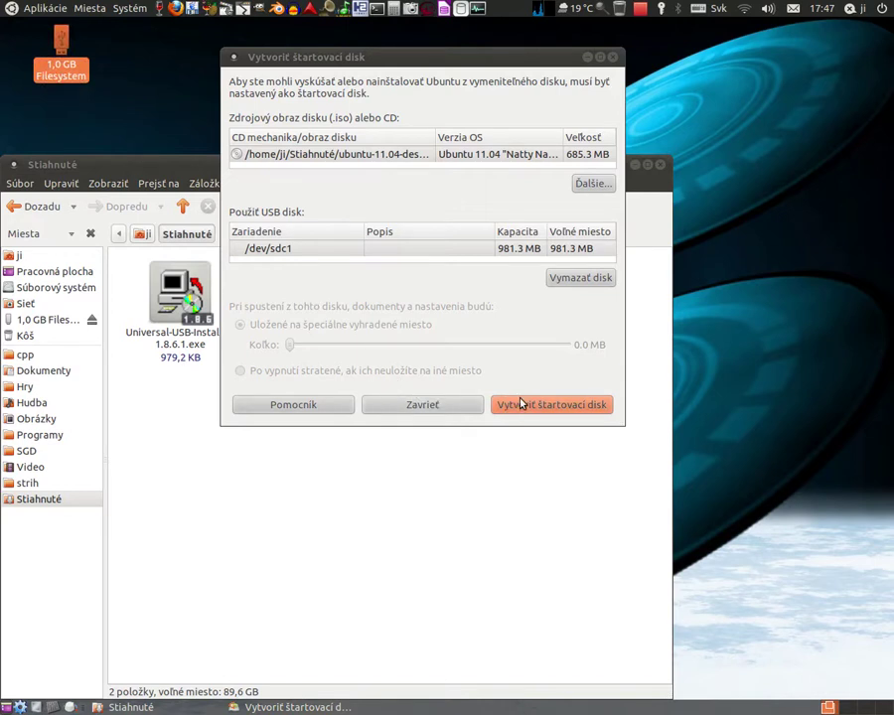
click(521, 406)
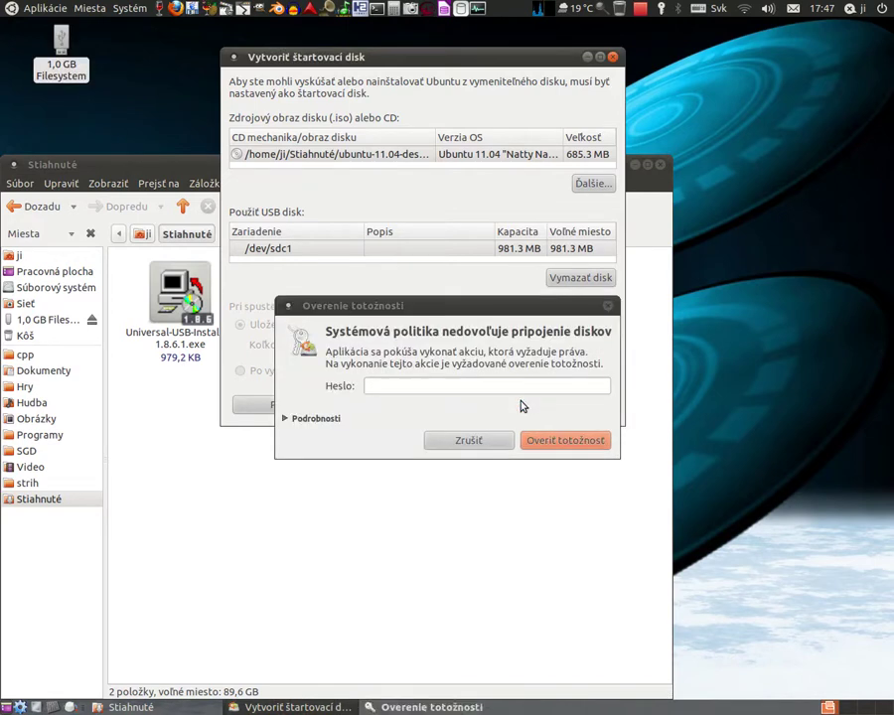
click(561, 440)
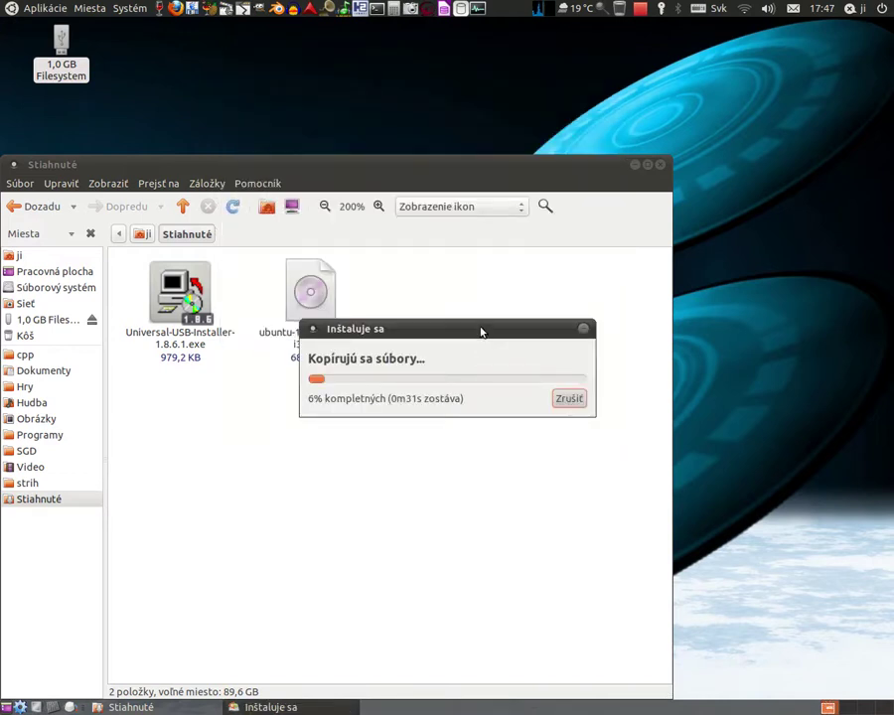
Step: Minimise the Stiahnuté folder window and move the installation progress window out of the way
click(634, 164)
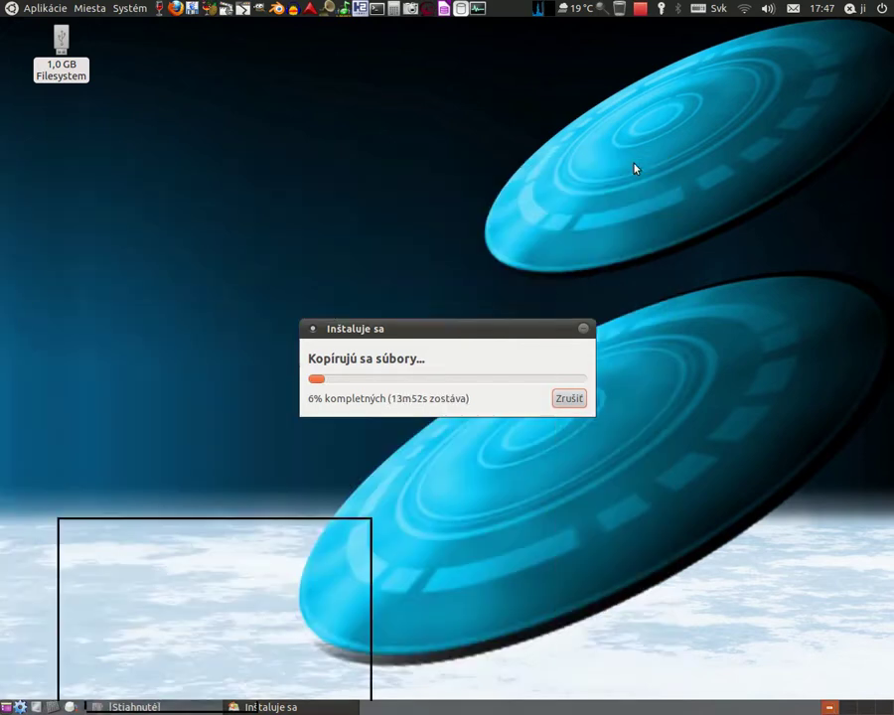
drag(472, 326, 198, 566)
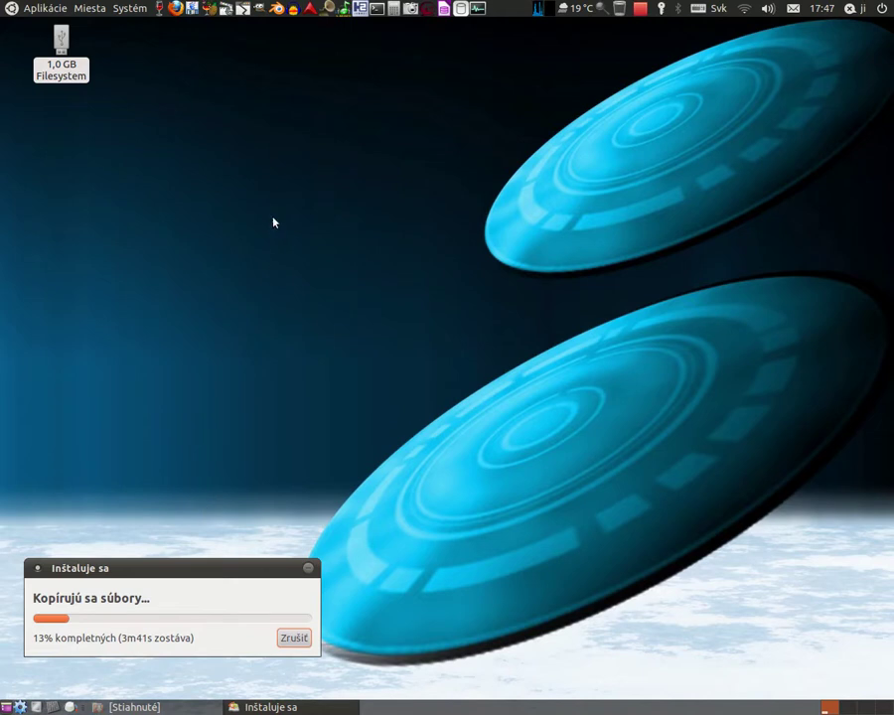
click(118, 10)
mouse_move(167, 29)
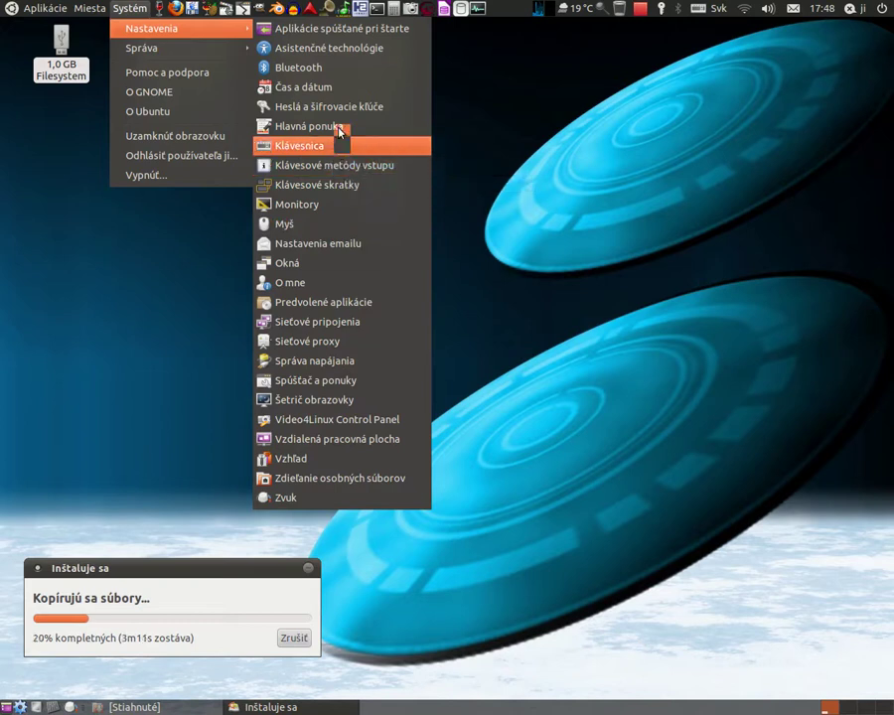
click(362, 11)
click(362, 11)
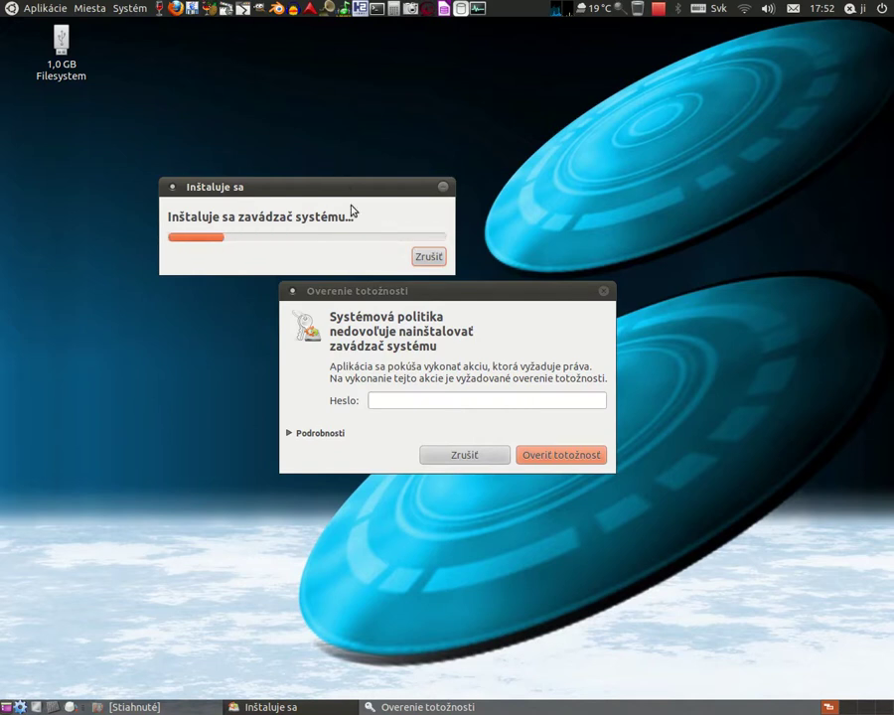
Step: Authorise the bootloader installation and the disk mounting with the account password, and close the finished installation
click(394, 398)
text(•••)
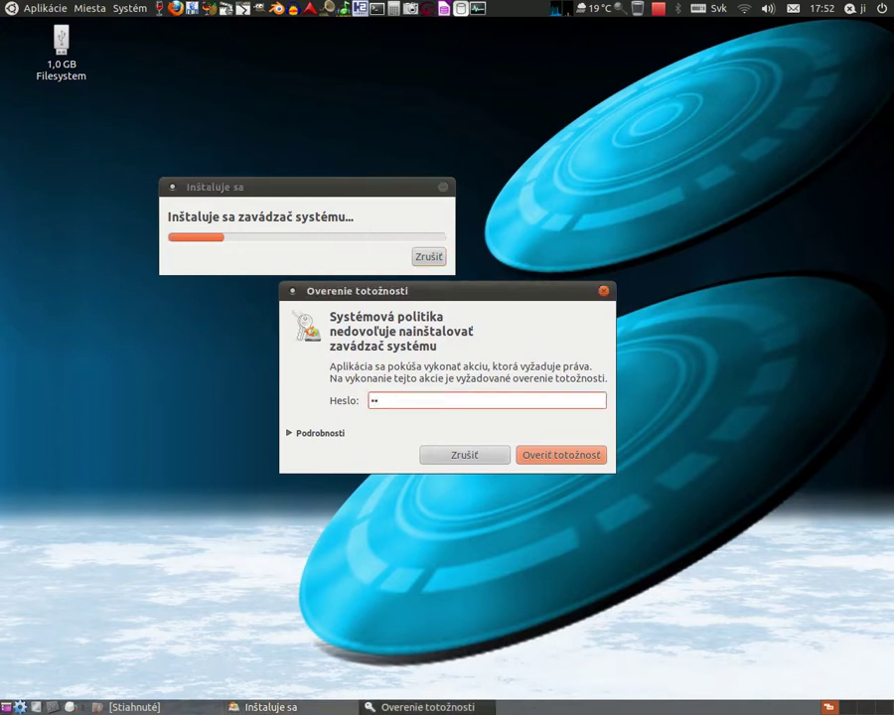
key(Return)
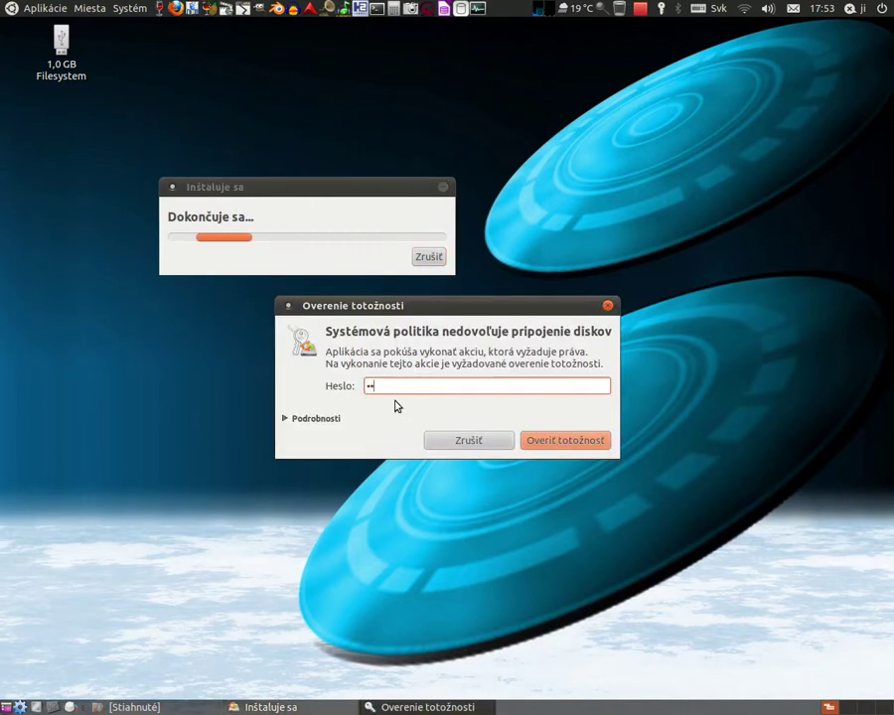
key(Return)
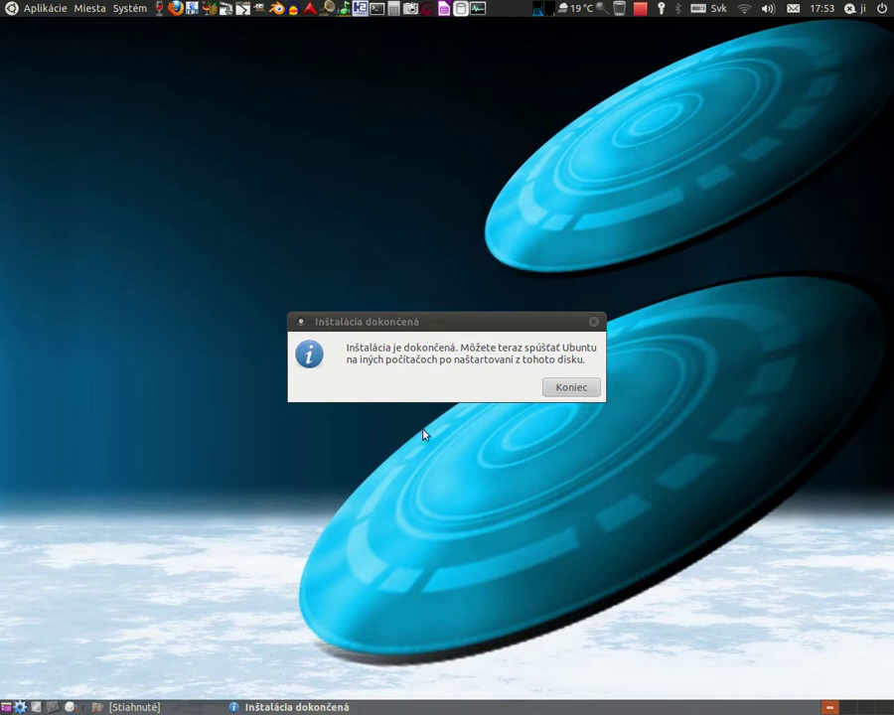
click(572, 388)
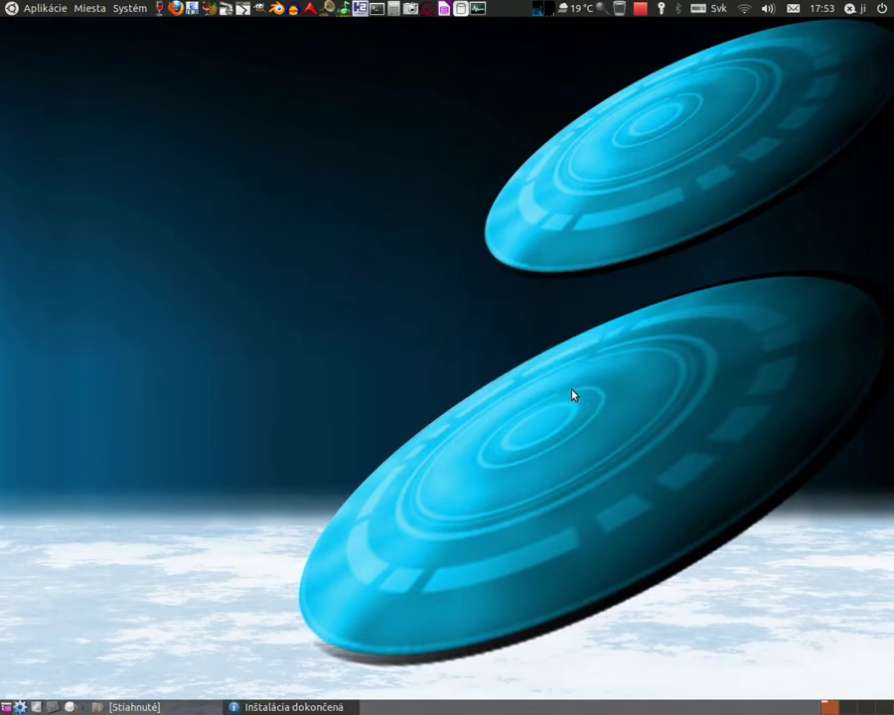